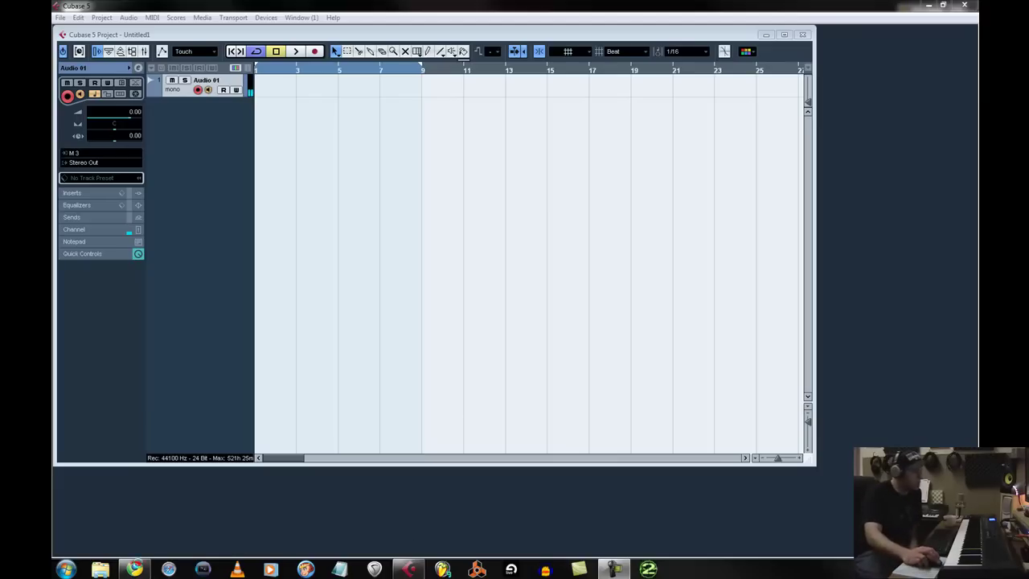
# Open the official M-AUDIO site from the search results and go to Community > User Forums
pyautogui.click(134, 569)
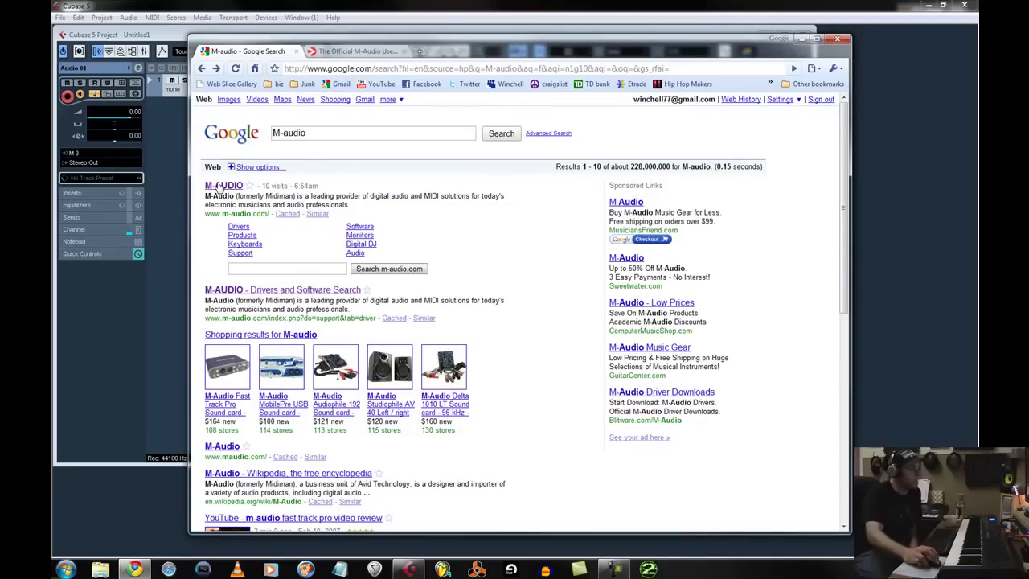
pyautogui.click(313, 133)
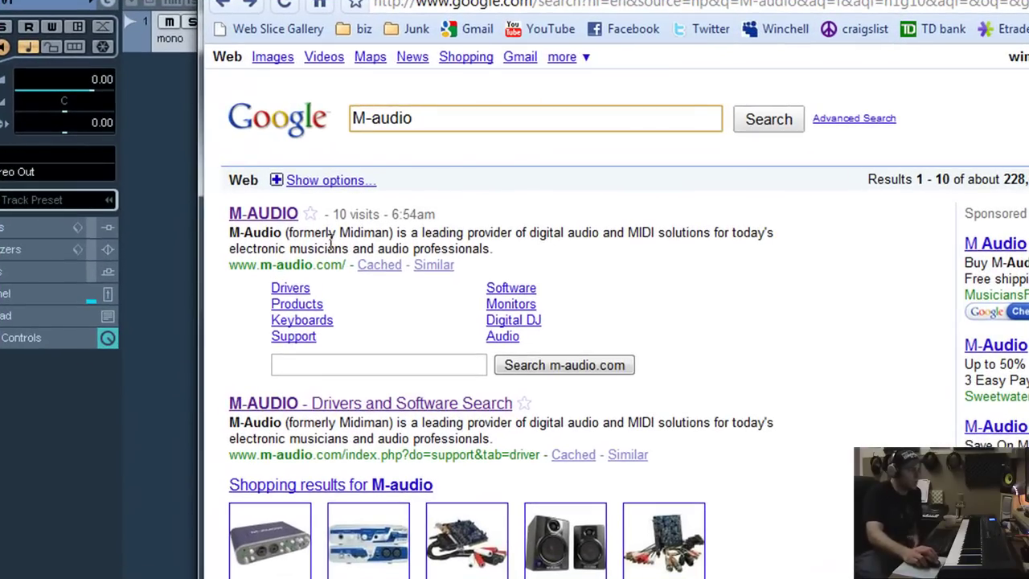
pyautogui.click(268, 213)
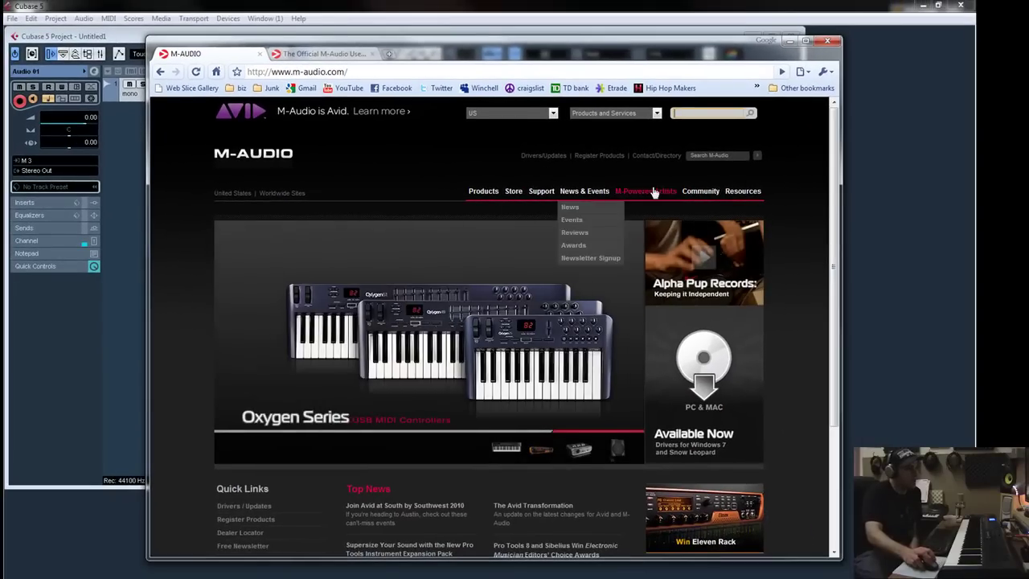
pyautogui.moveTo(604, 195)
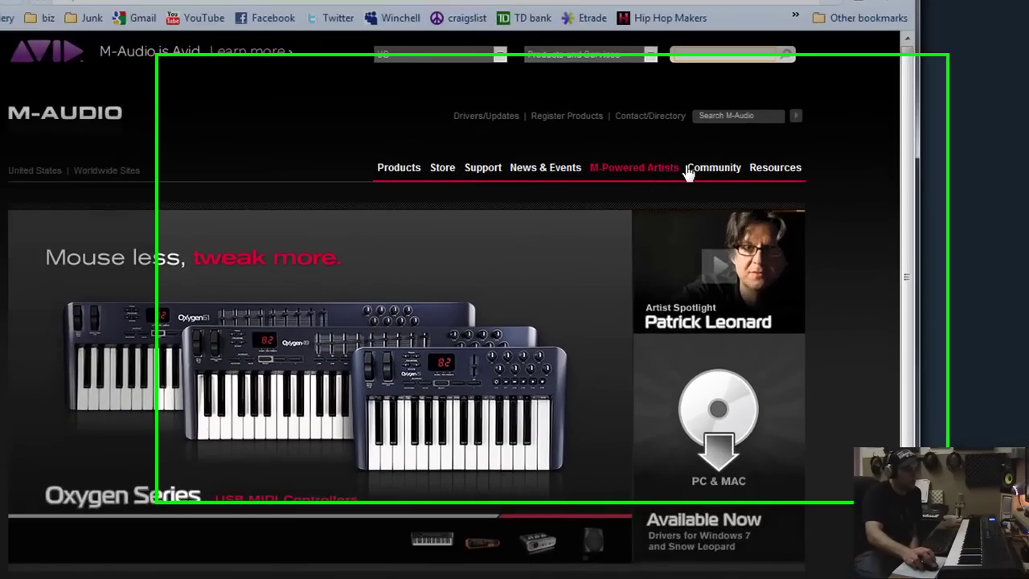
pyautogui.moveTo(699, 195)
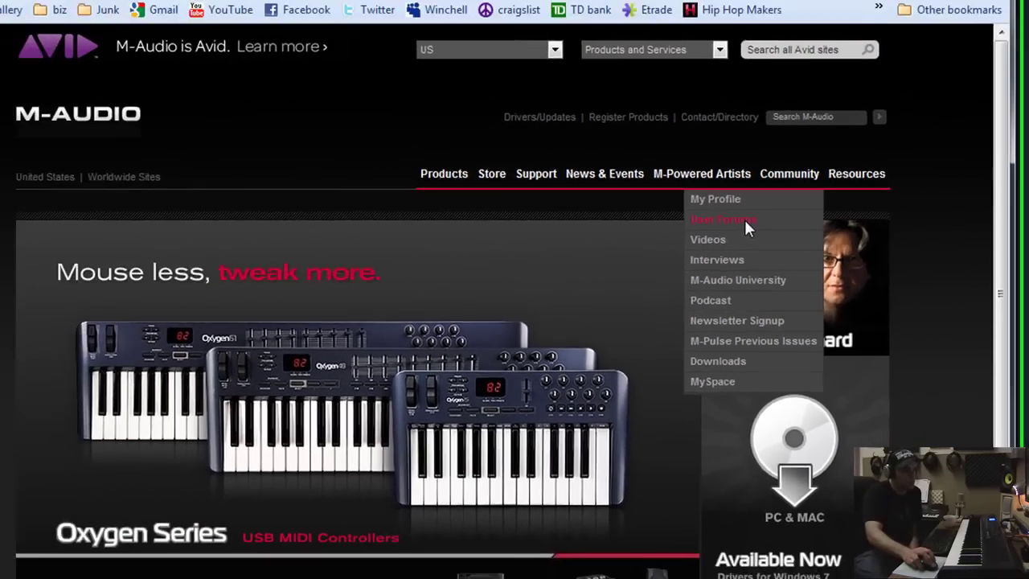
pyautogui.click(677, 211)
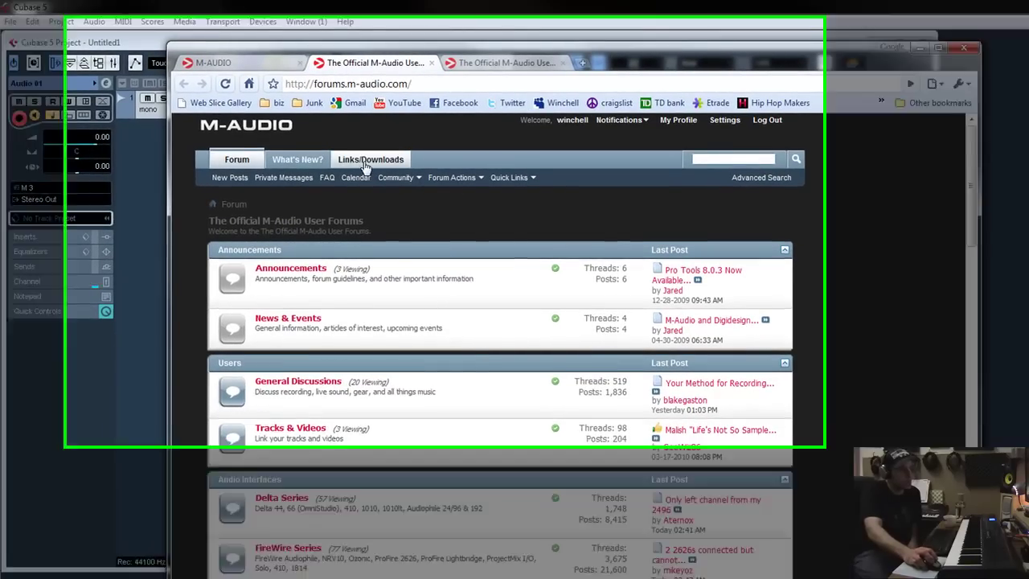
# Browse Links/Downloads > Axiom Series > Cubase to list the Axiom Cubase setup files
pyautogui.click(366, 163)
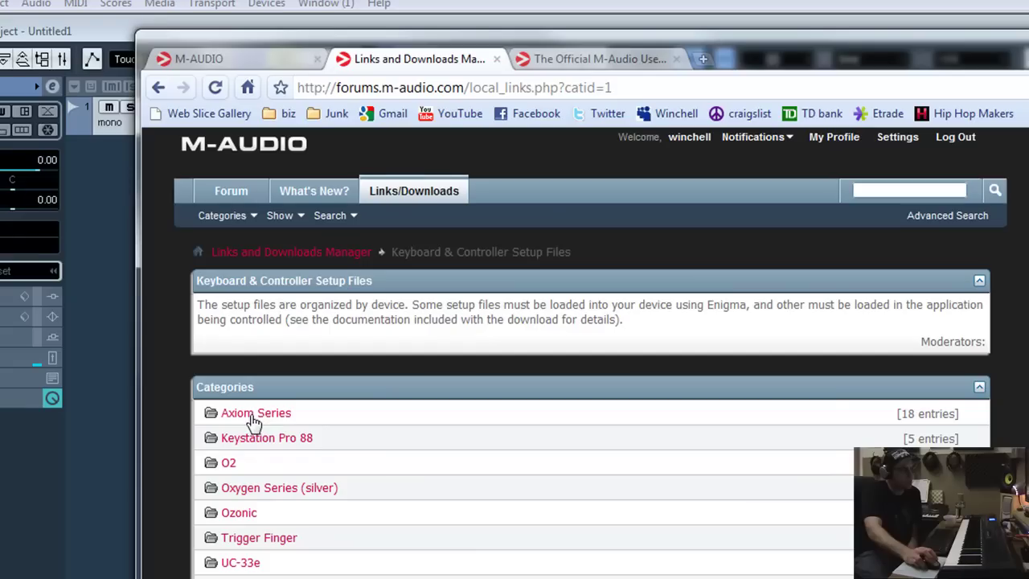
pyautogui.click(262, 419)
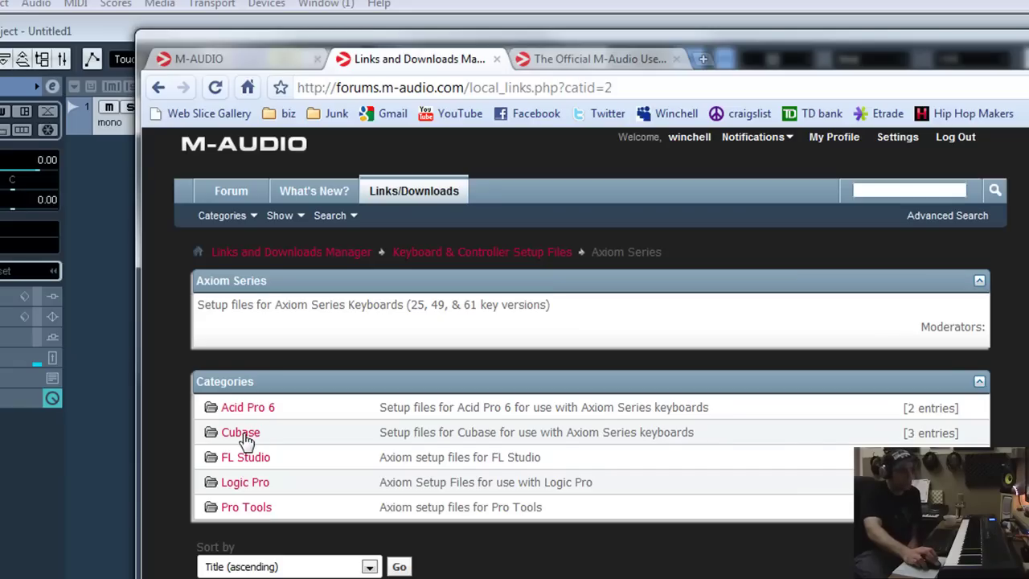
pyautogui.click(240, 434)
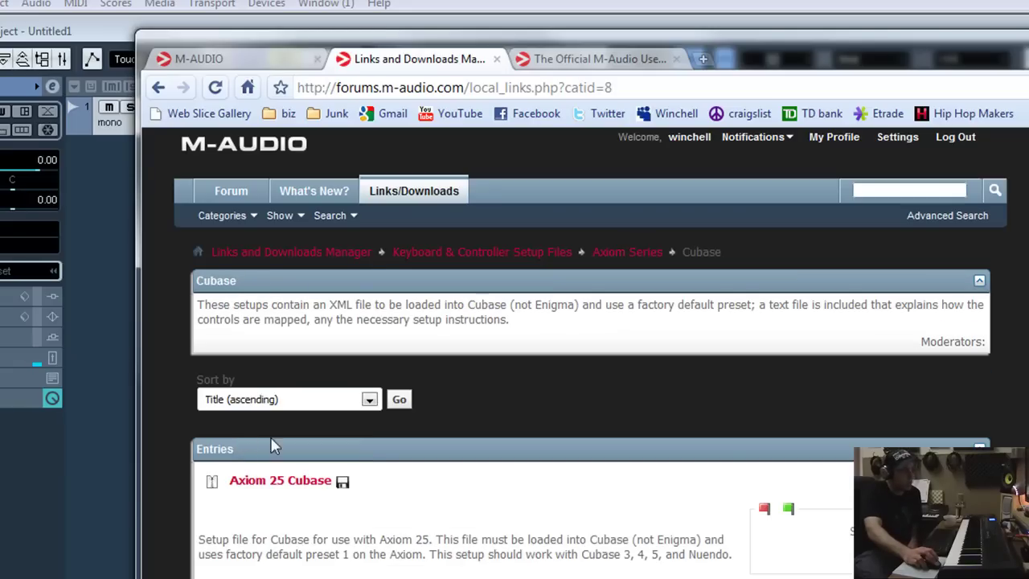
pyautogui.scroll(-3, 295, 450)
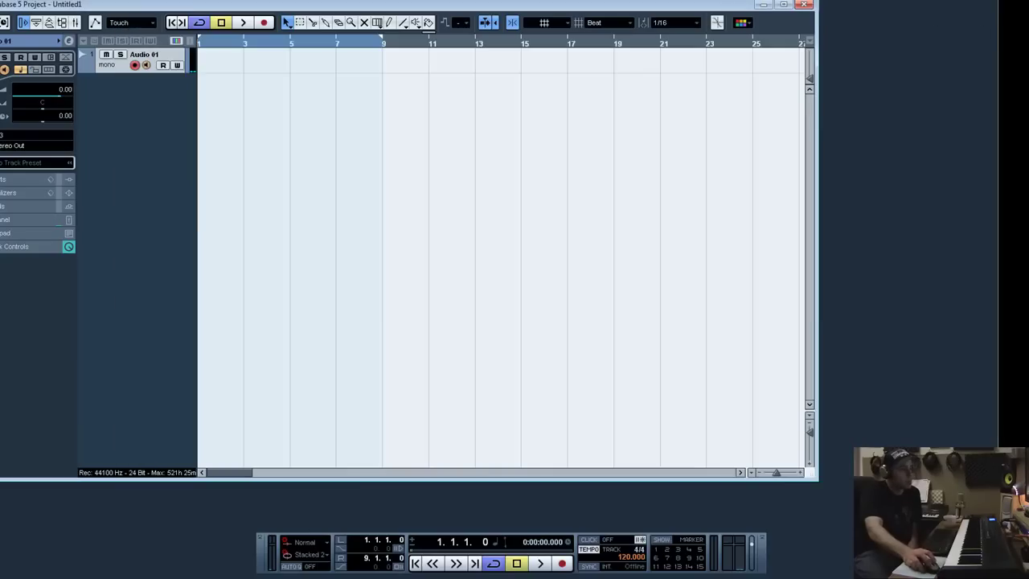
# Minimize Chrome and open the downloaded Axiom_49-61_Cubase.zip from the desktop
pyautogui.hotkey('alt', 'Tab')
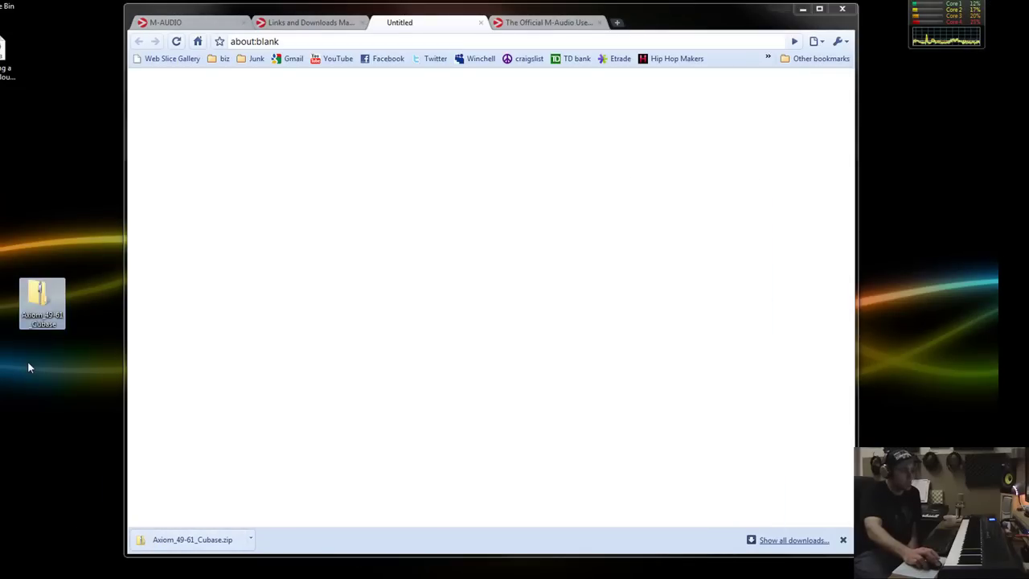
pyautogui.click(802, 9)
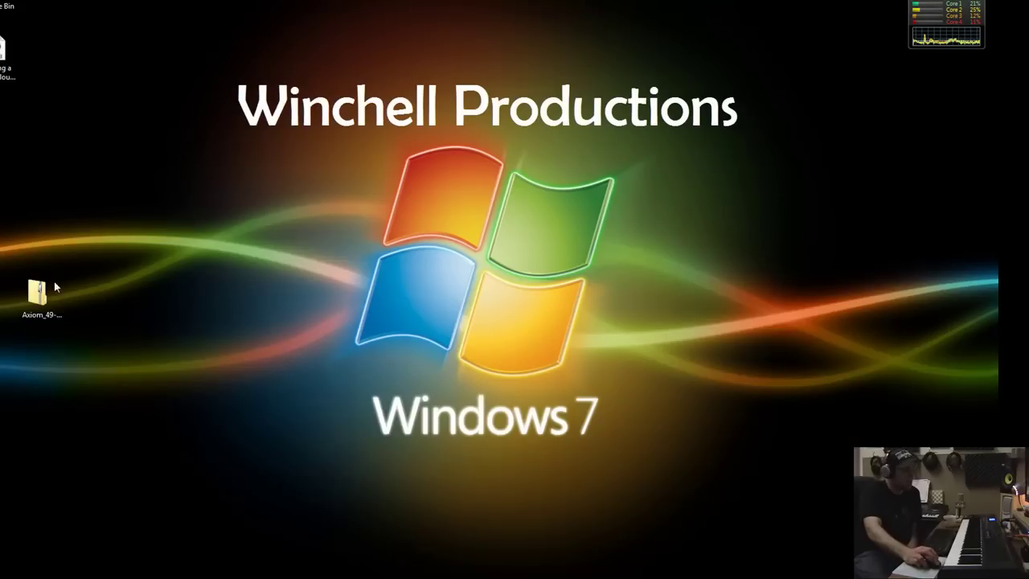
pyautogui.doubleClick(40, 295)
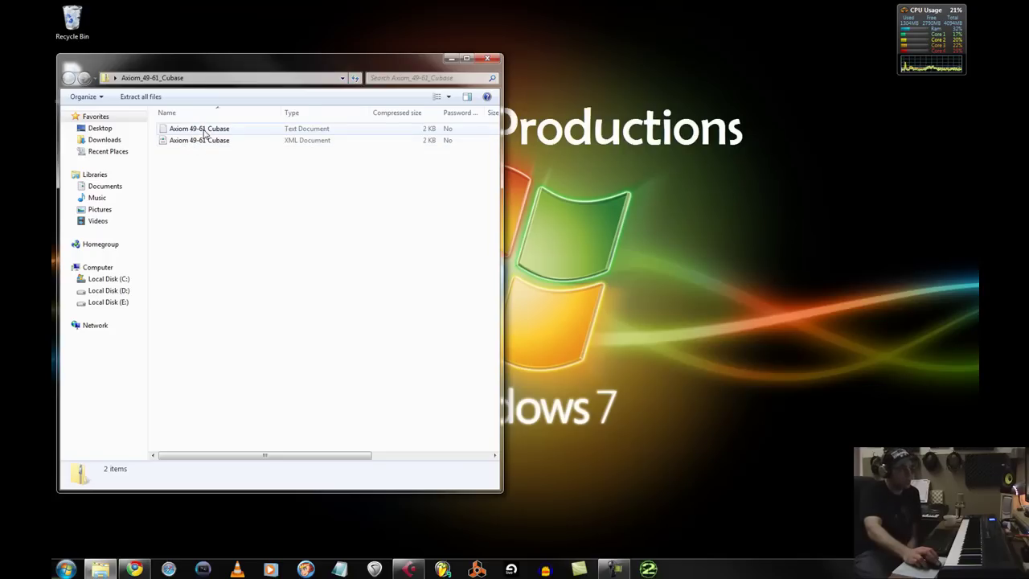
# Open the Axiom 49-61 Cubase readme in a widened Notepad window placed beside the file list
pyautogui.doubleClick(205, 133)
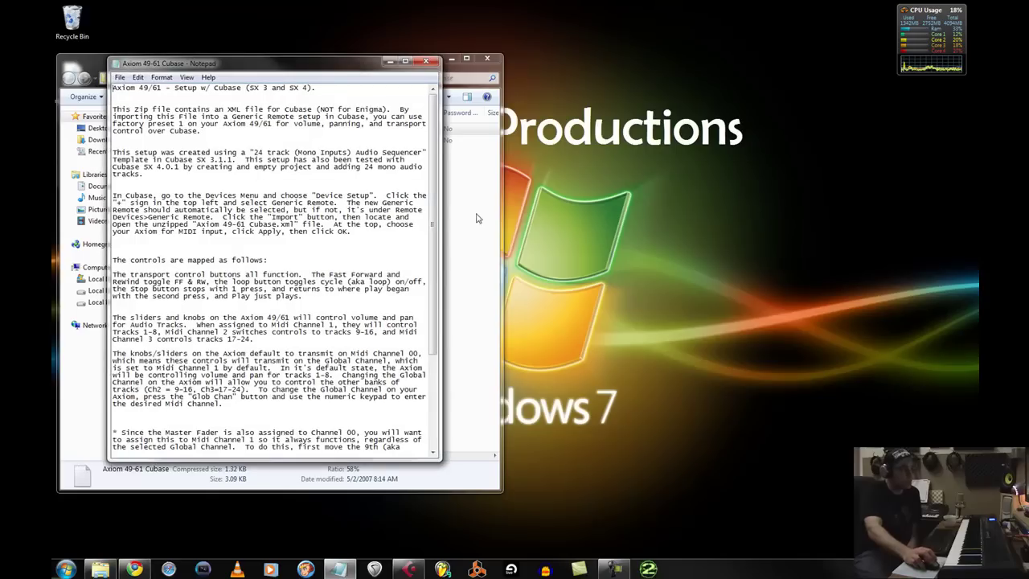
pyautogui.moveTo(441, 214); pyautogui.dragTo(651, 204)
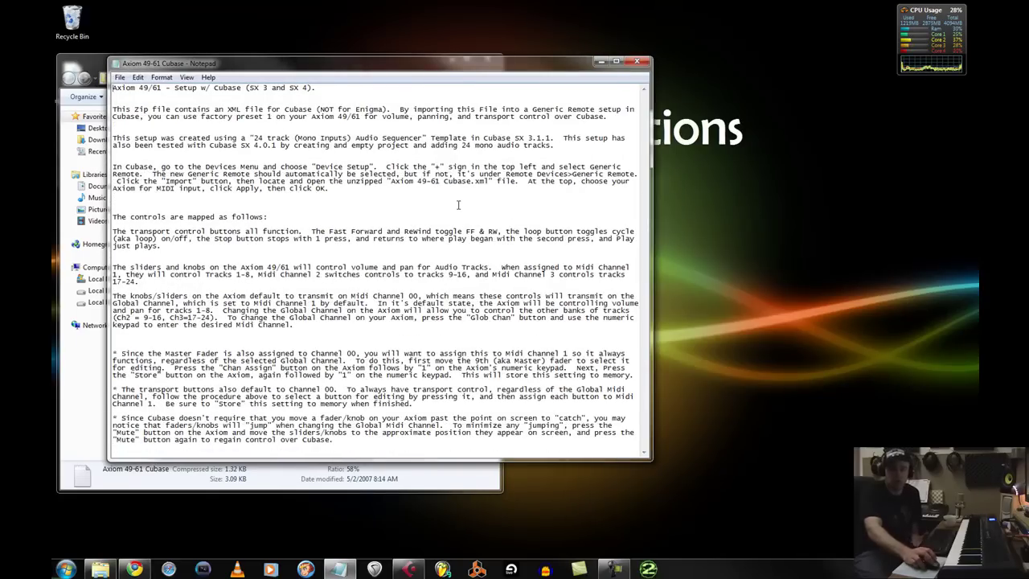
pyautogui.moveTo(318, 63); pyautogui.dragTo(499, 63)
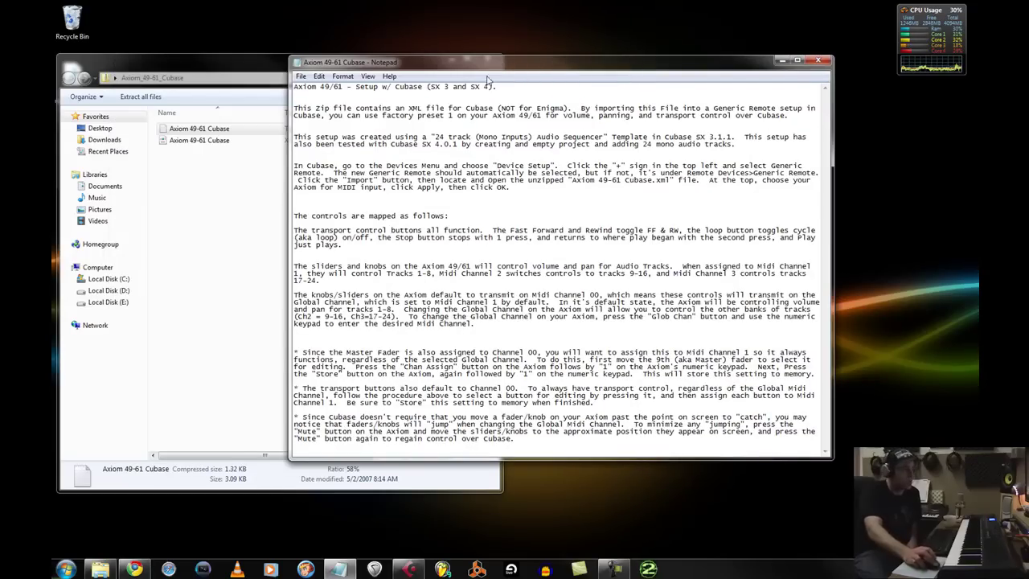
pyautogui.click(214, 94)
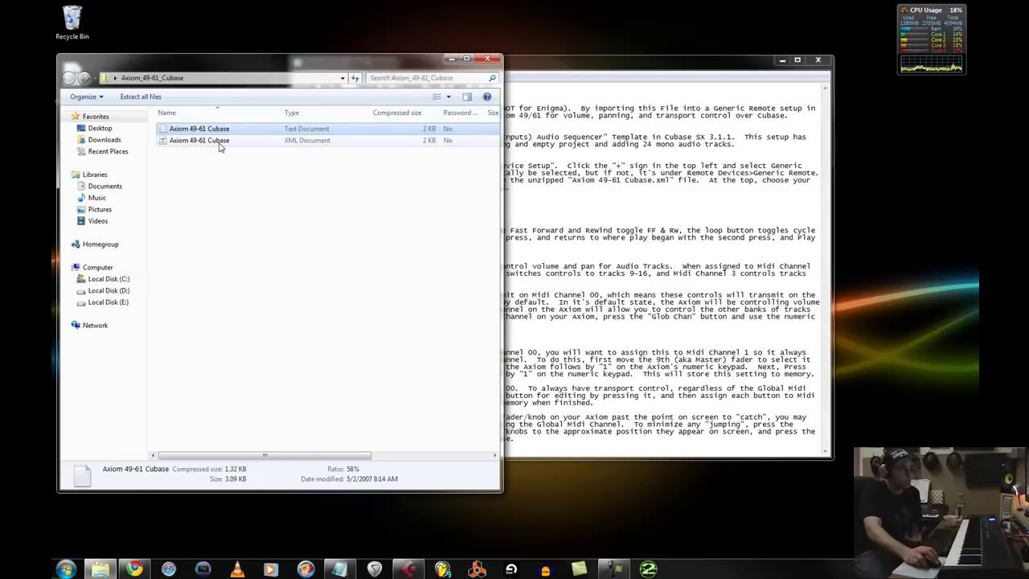
# Copy the Axiom 49-61 Cubase XML into Documents, then minimize Explorer and close Notepad
pyautogui.click(190, 145)
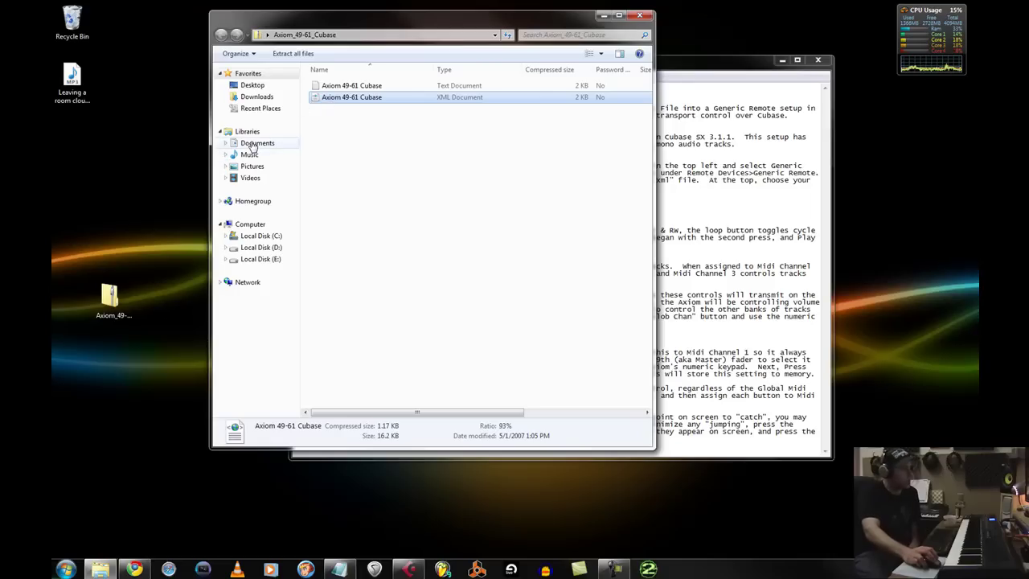
pyautogui.moveTo(368, 102); pyautogui.dragTo(259, 150)
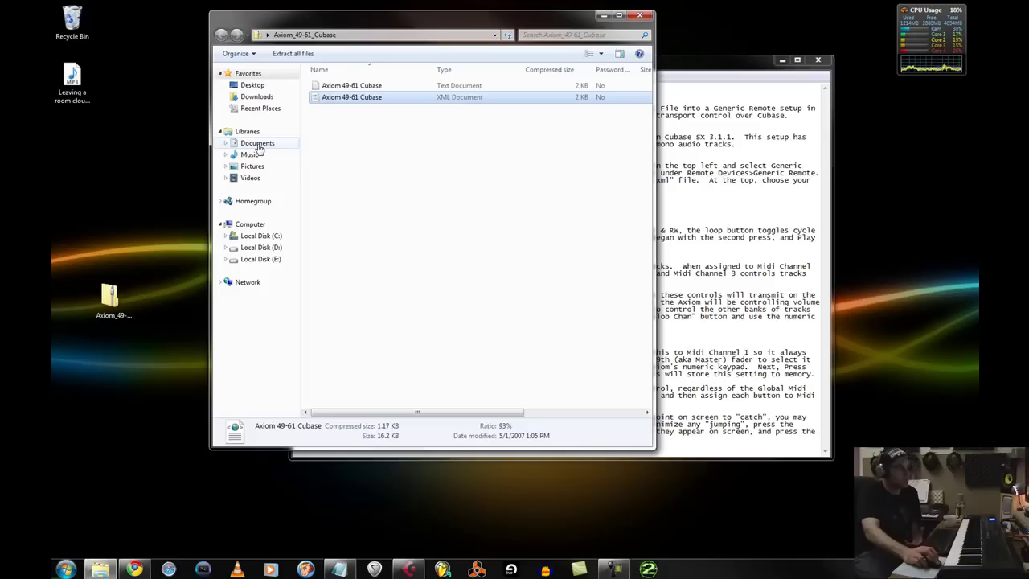
pyautogui.click(258, 145)
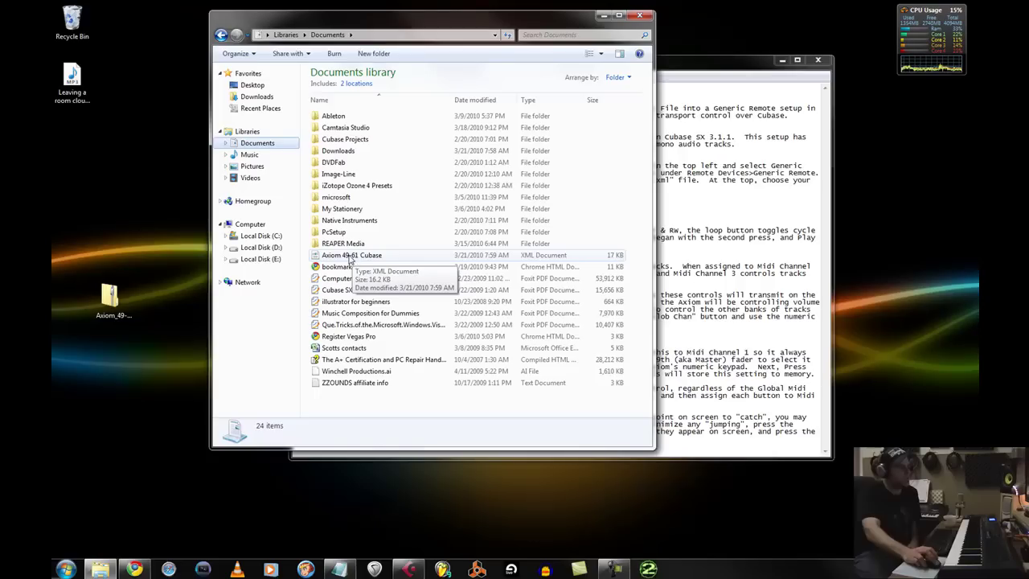
pyautogui.click(604, 17)
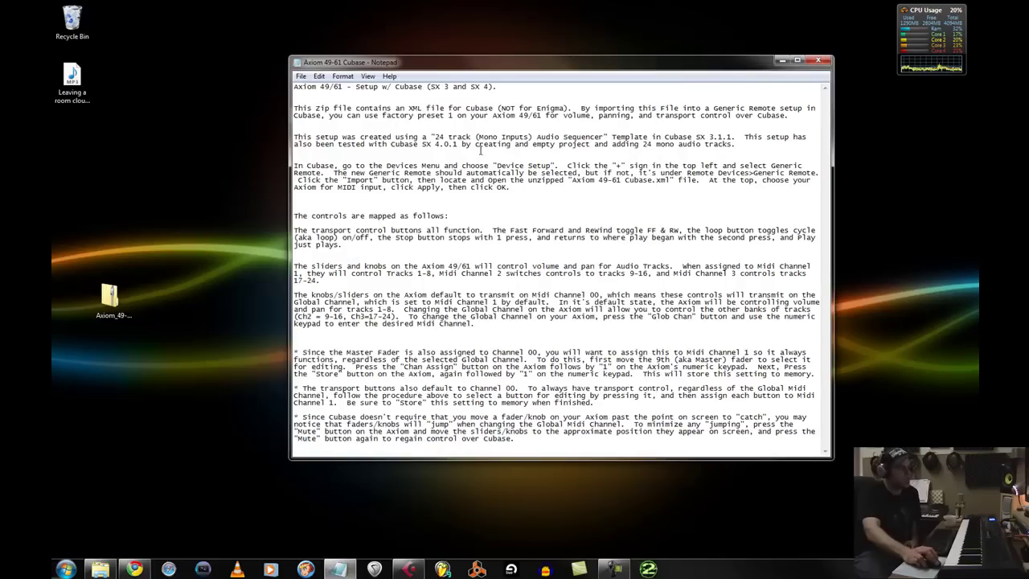
pyautogui.click(818, 60)
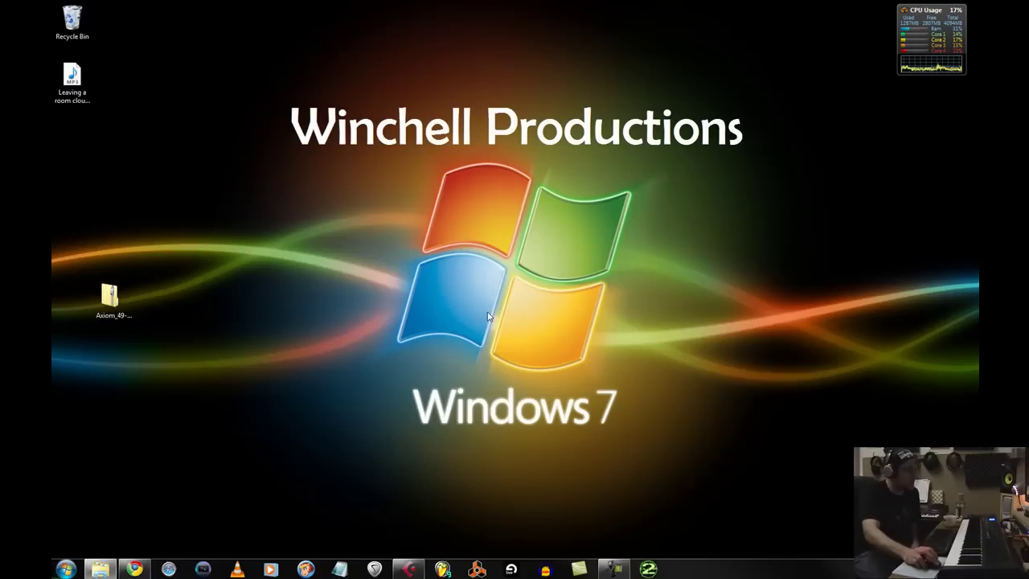
# Open Devices > Device Setup and confirm the USB Axiom 61 ports are active in MIDI Port Setup
pyautogui.click(410, 569)
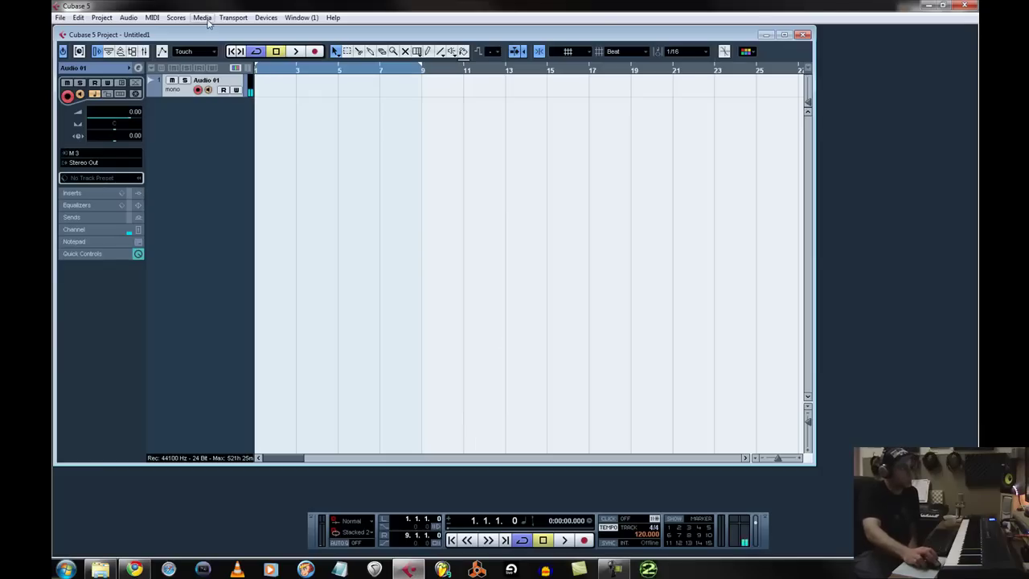
pyautogui.click(266, 17)
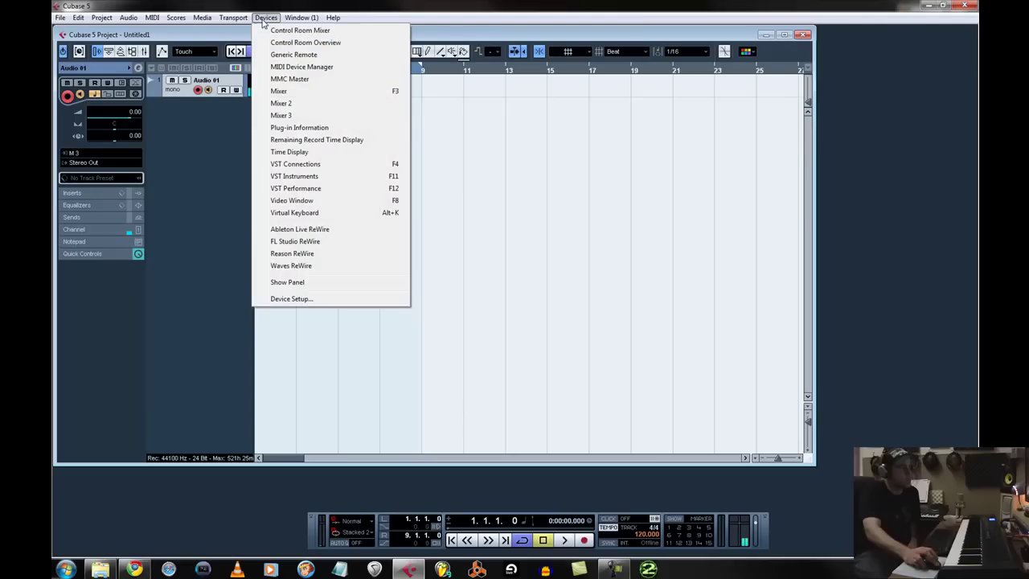
pyautogui.click(290, 297)
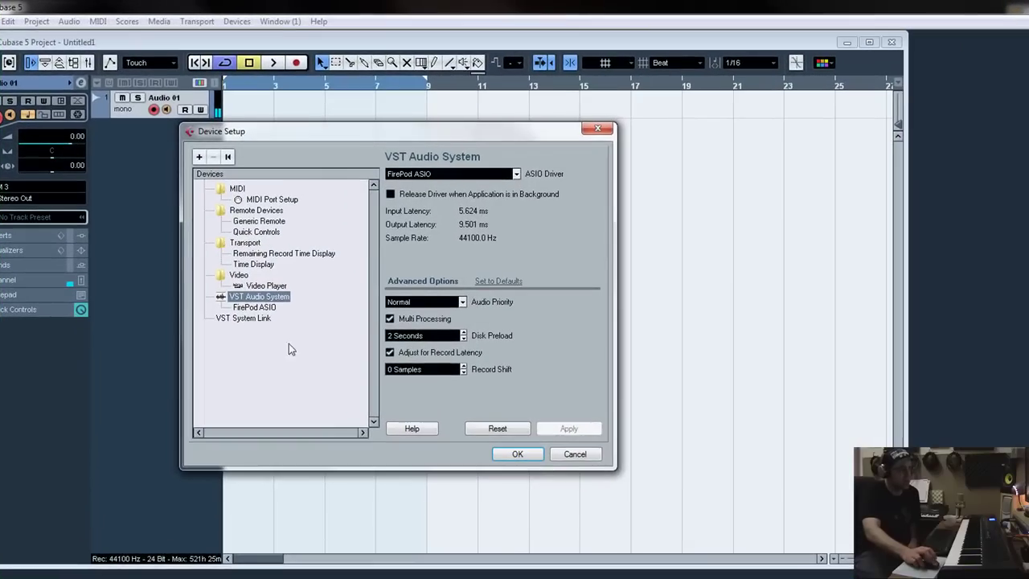
pyautogui.click(257, 199)
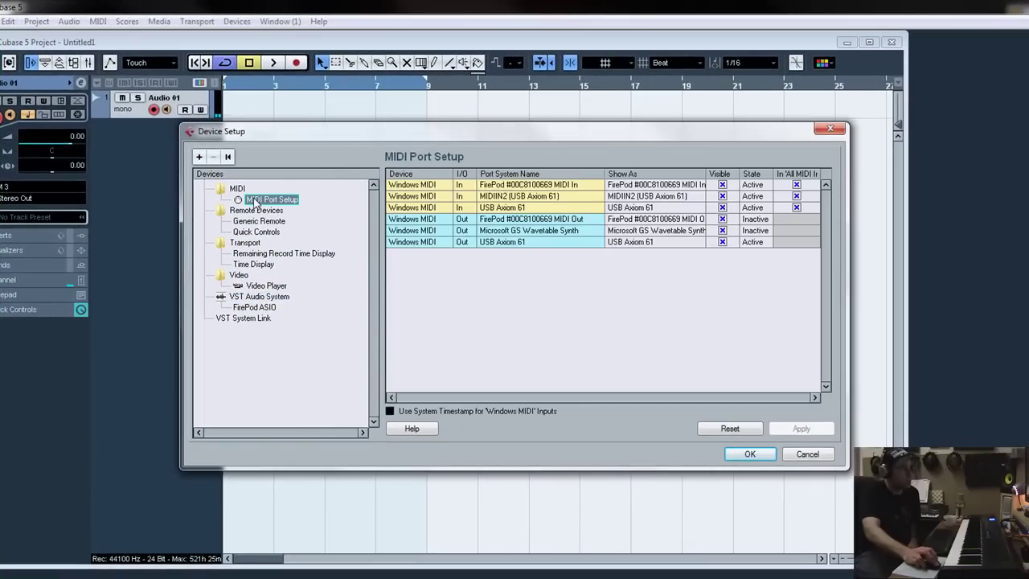
pyautogui.click(237, 188)
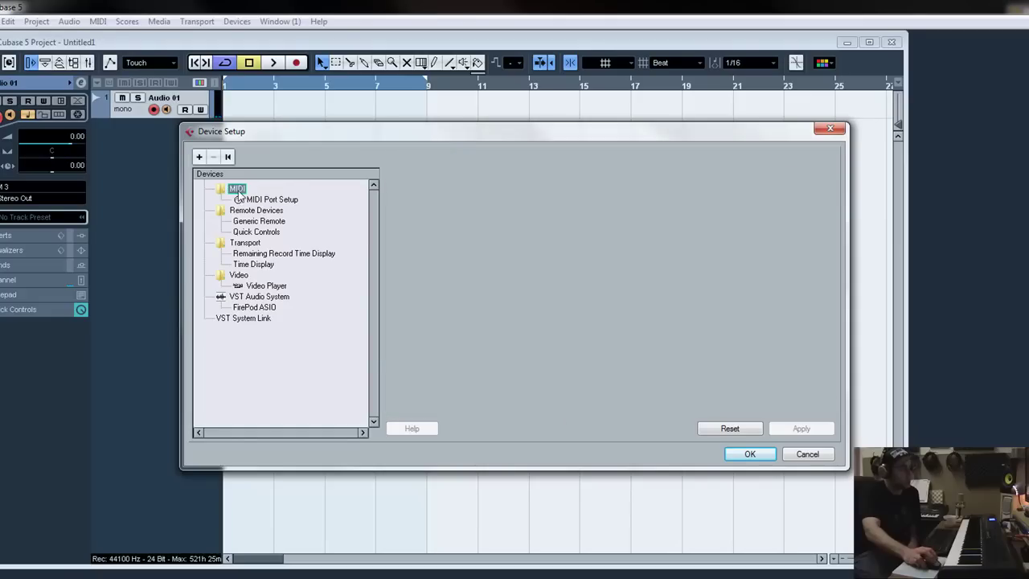
pyautogui.click(251, 200)
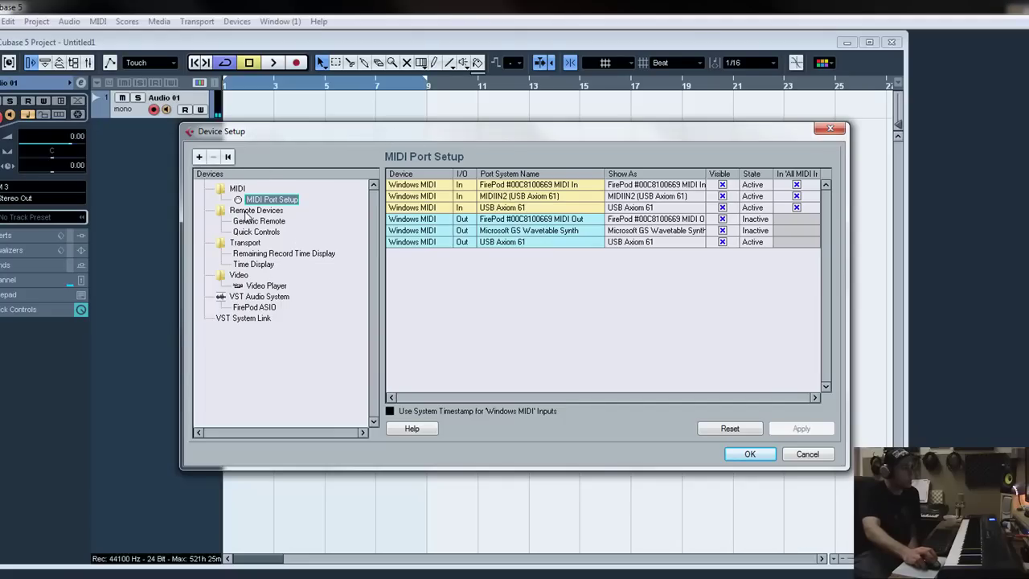
pyautogui.click(255, 210)
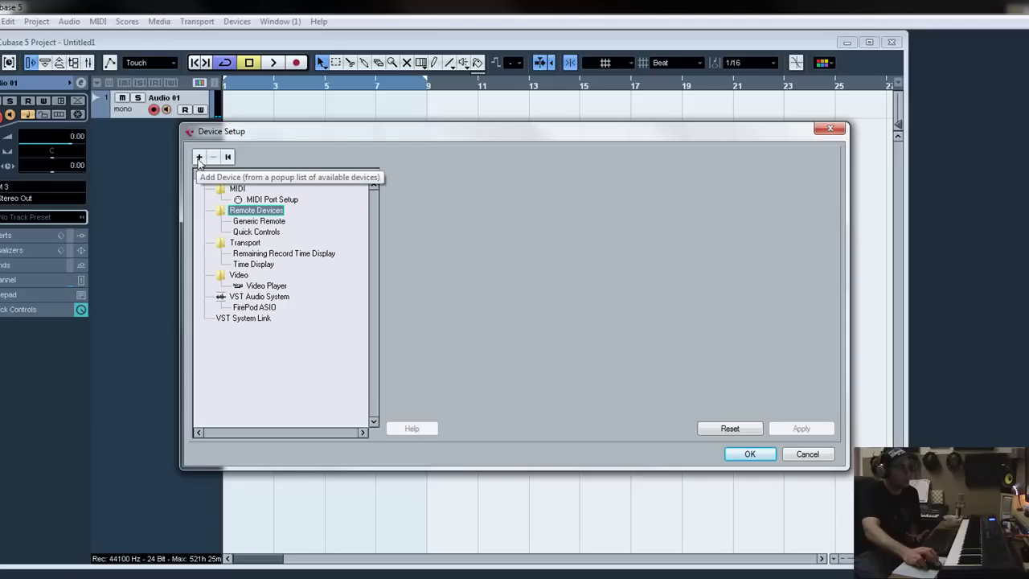
# Show the Generic Remote page and look through the Add Device list without adding a device
pyautogui.click(250, 222)
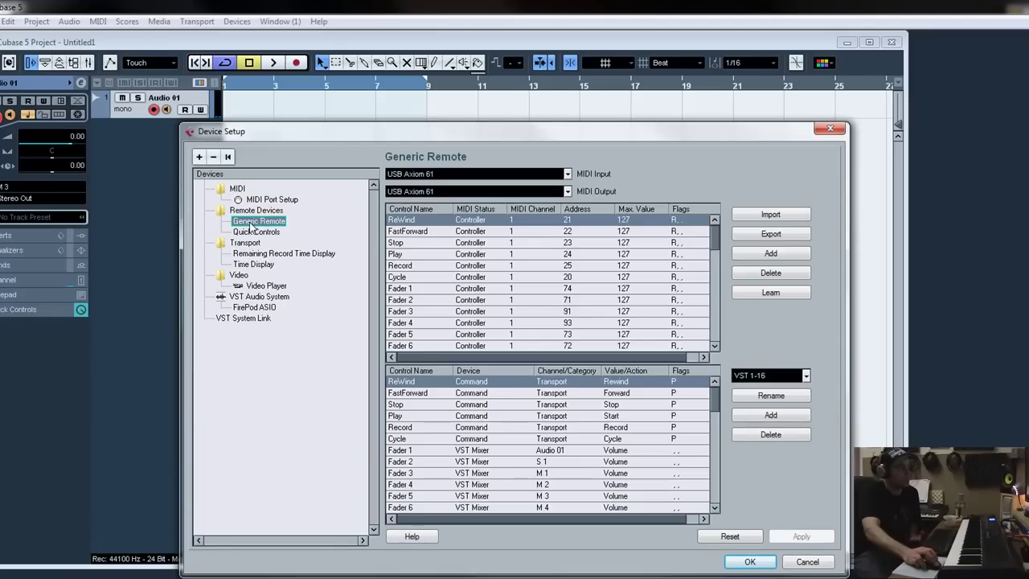
pyautogui.click(198, 157)
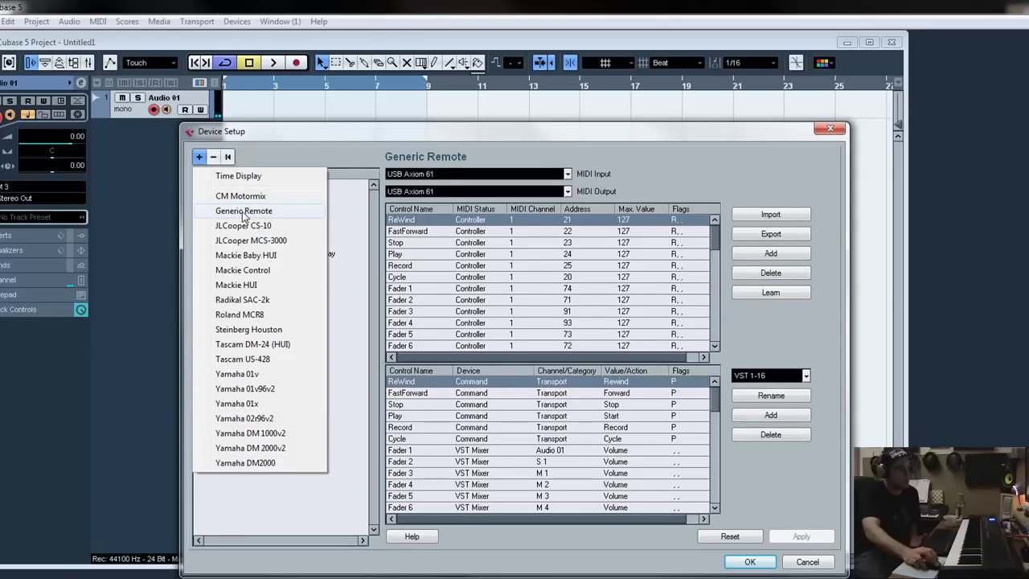
pyautogui.click(262, 148)
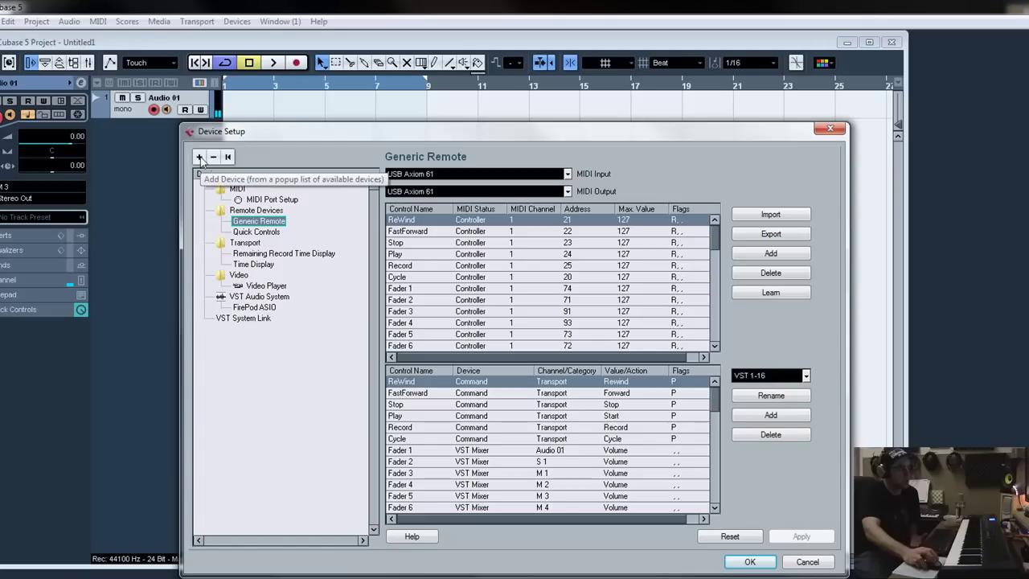
pyautogui.click(200, 157)
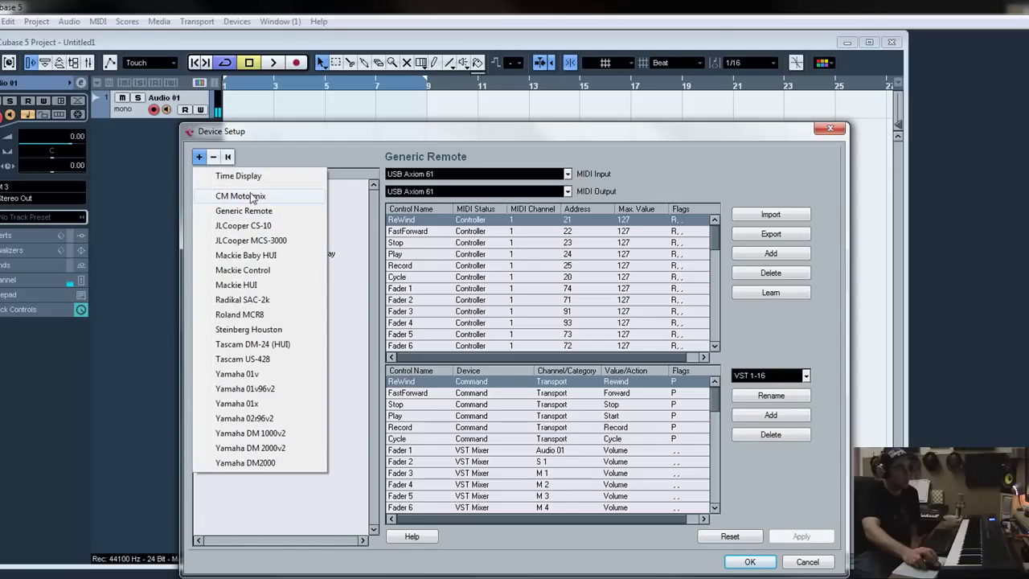
pyautogui.click(295, 133)
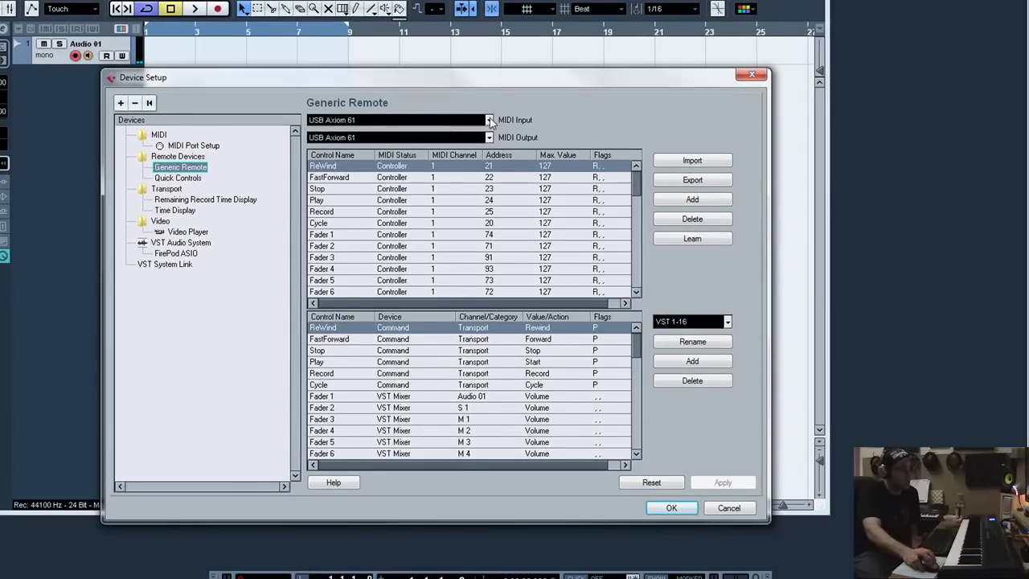
# Set the Generic Remote's MIDI input and output to Not Connected, then back to USB Axiom 61
pyautogui.click(444, 122)
pyautogui.click(370, 94)
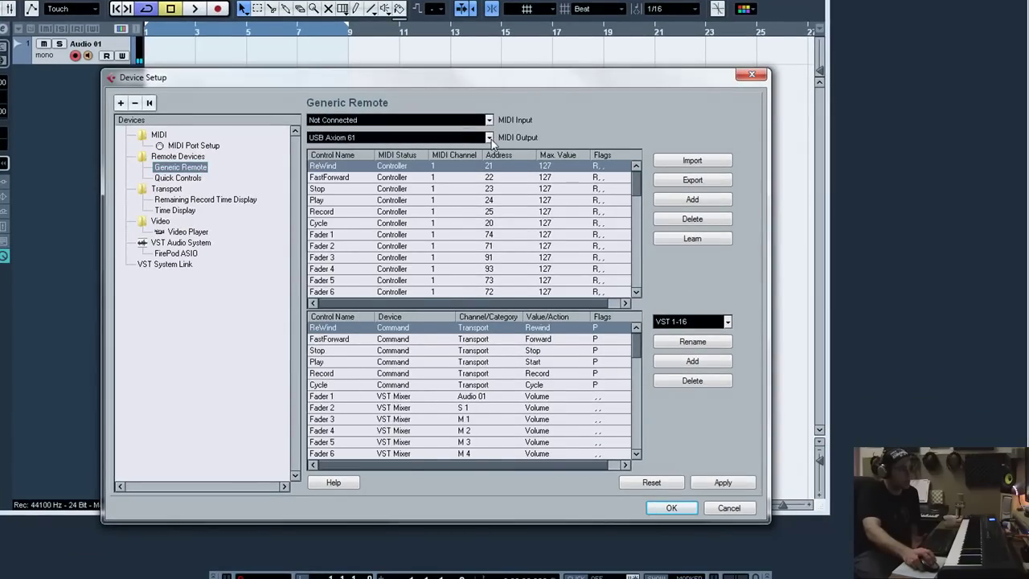
pyautogui.click(489, 137)
pyautogui.click(412, 158)
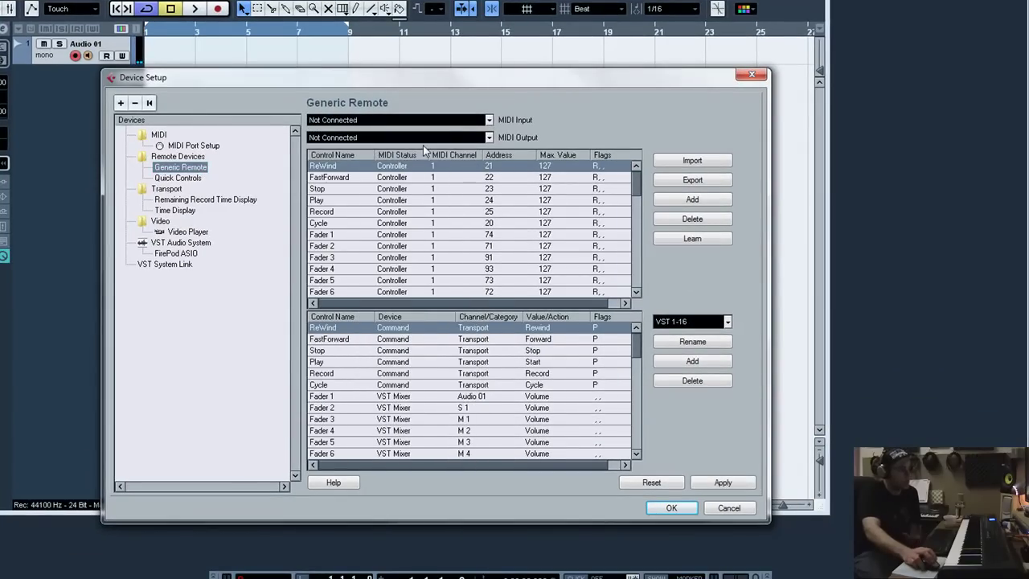
pyautogui.click(488, 119)
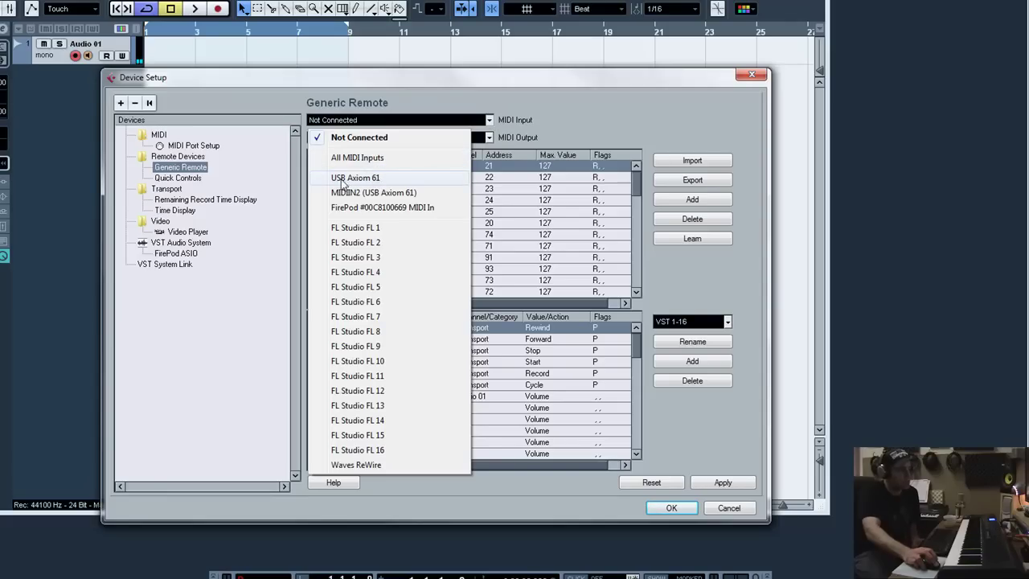
pyautogui.click(368, 179)
pyautogui.click(488, 138)
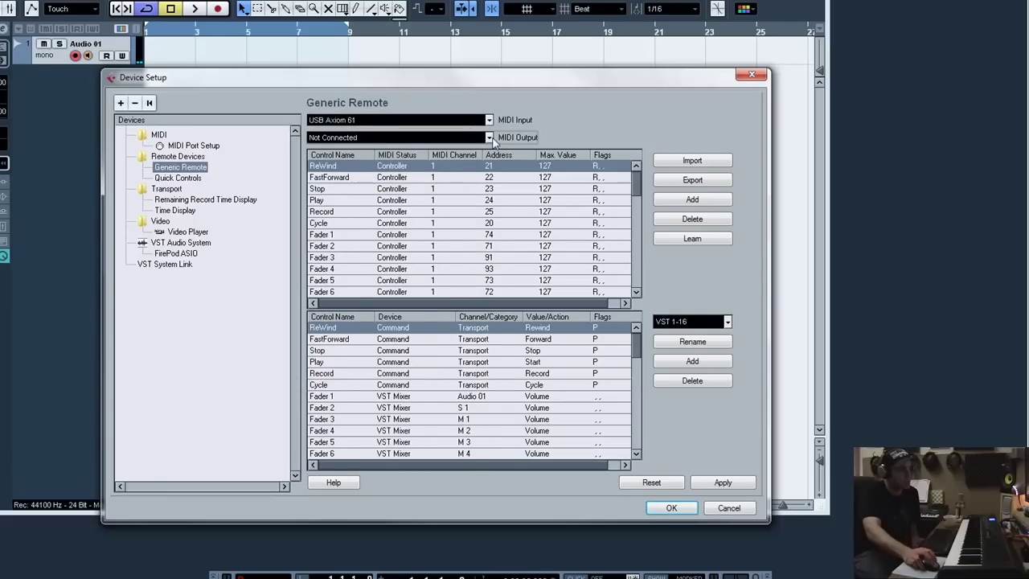
pyautogui.click(383, 191)
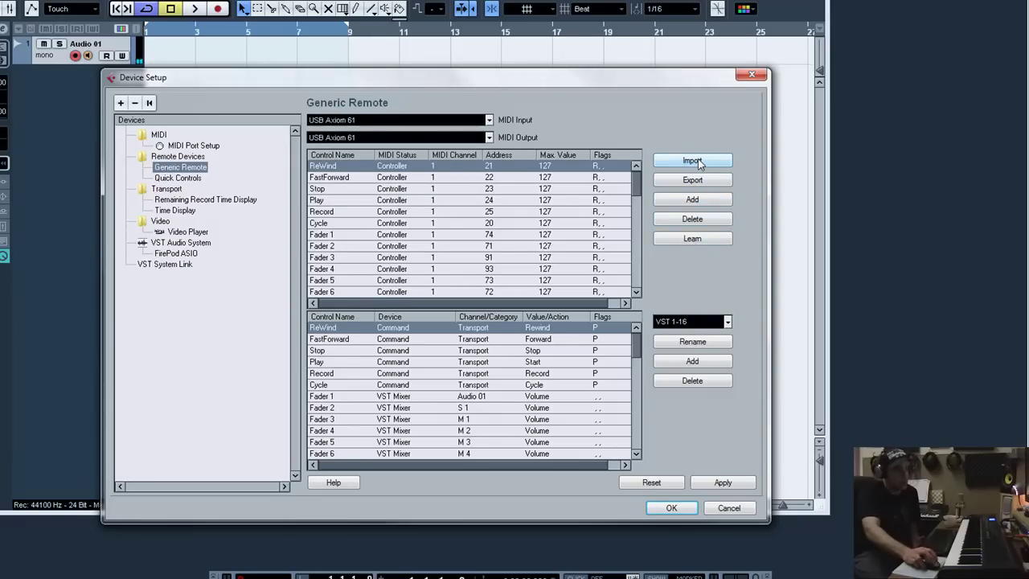
# Browse the Import Generic Remote dialog to the Axiom 49-61 Cubase XML, then cancel
pyautogui.click(695, 161)
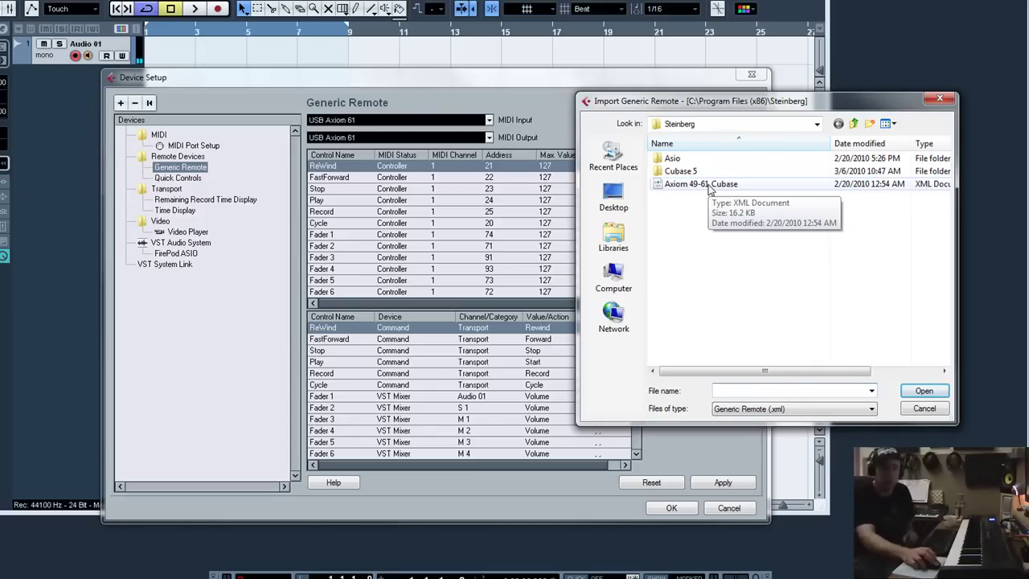
pyautogui.click(924, 408)
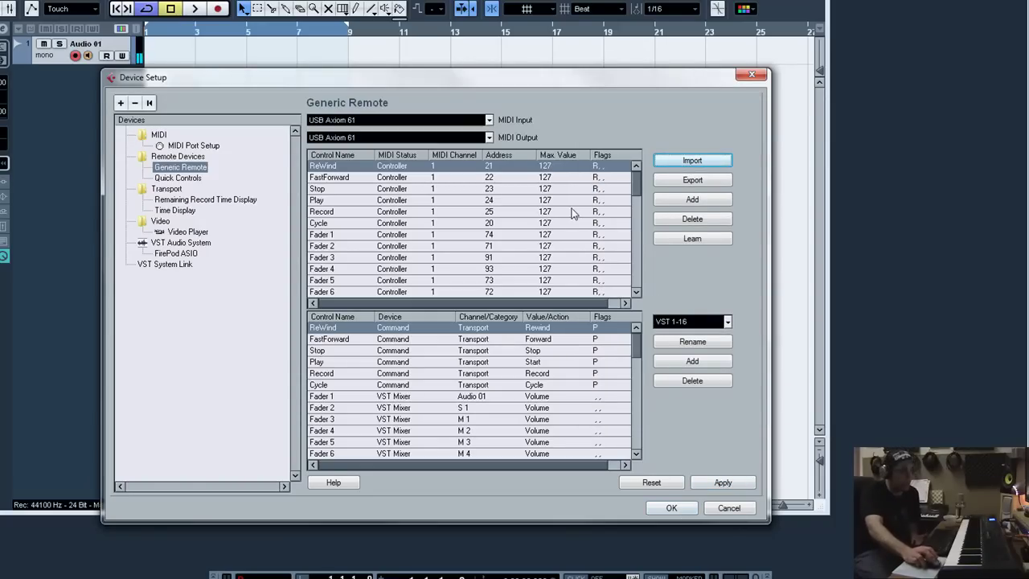
# Leave the Generic Remote page without applying changes and close Device Setup with OK
pyautogui.click(176, 146)
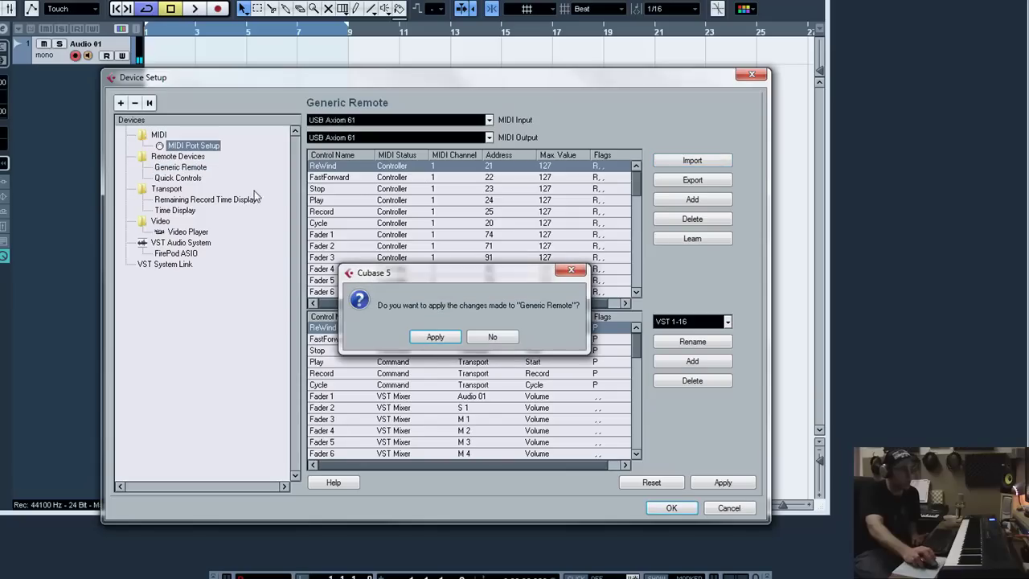
pyautogui.click(496, 339)
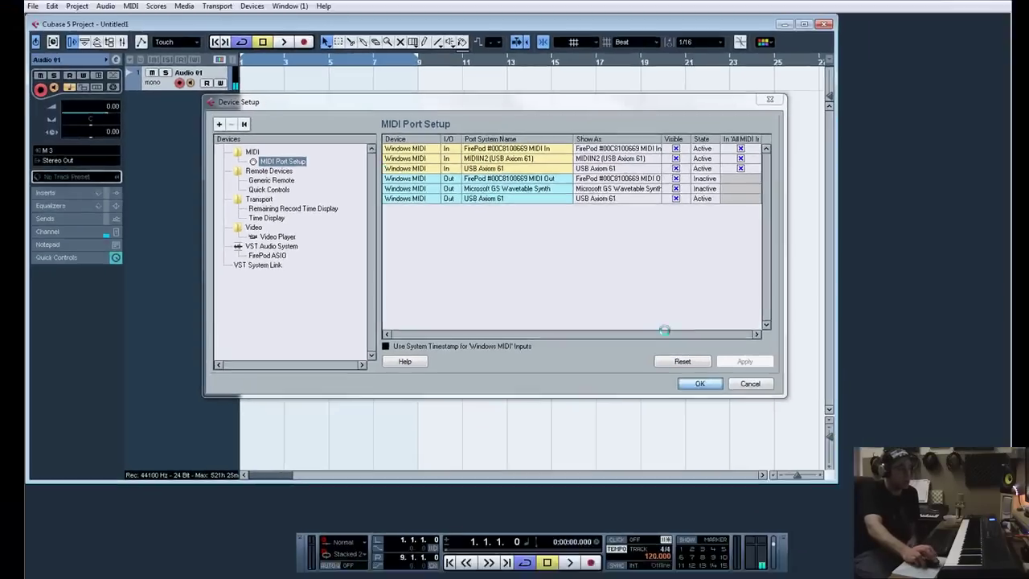
pyautogui.click(842, 514)
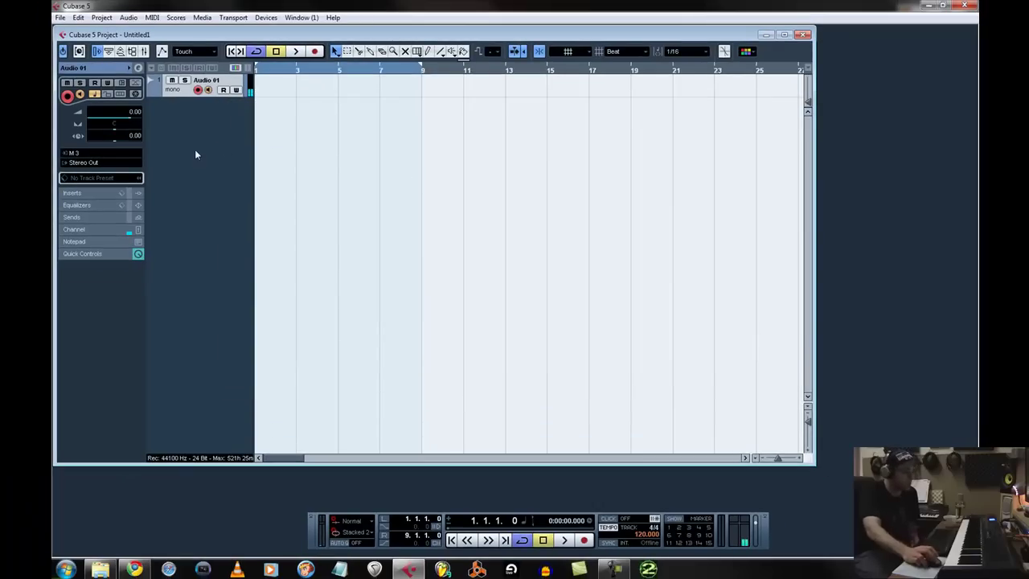
# Start and stop playback to test the transport, then open the Mixer with F3
pyautogui.press('space')
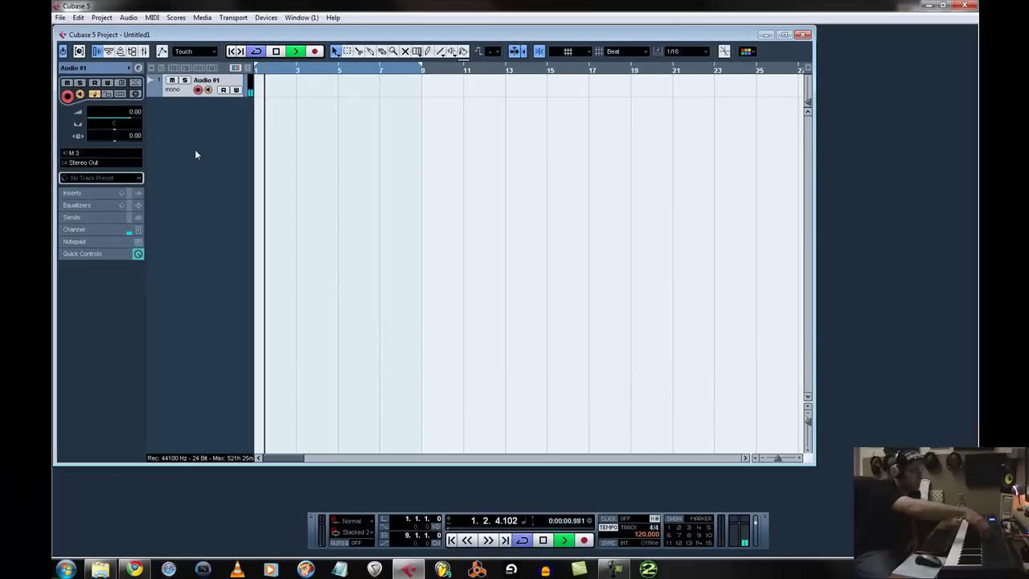
pyautogui.press('space')
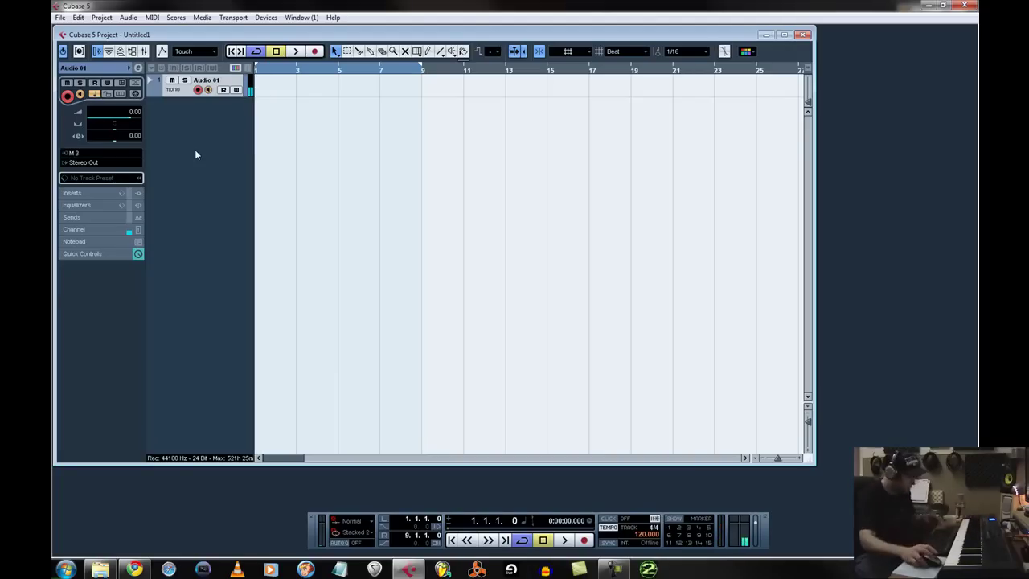
pyautogui.press('F3')
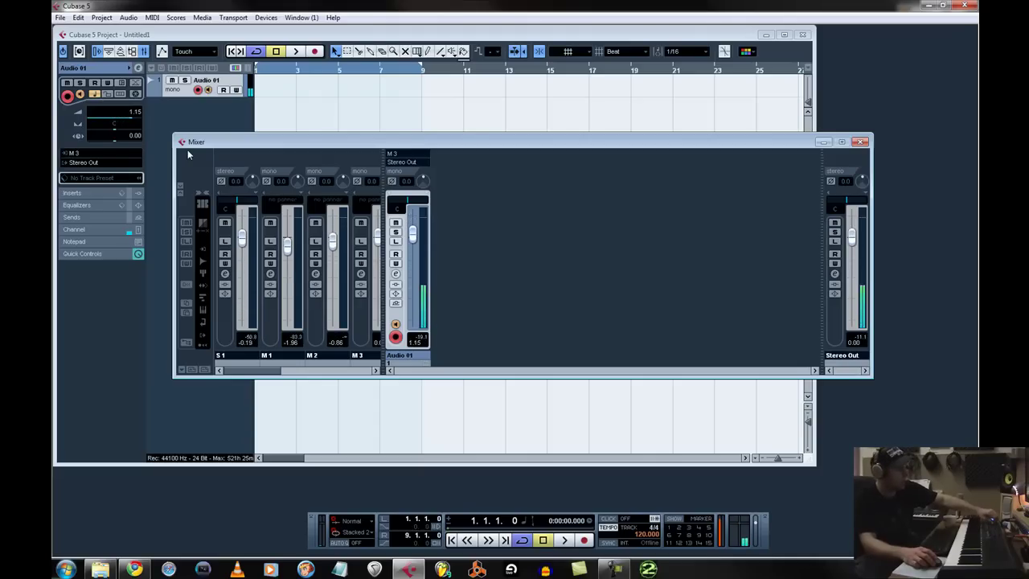
# Close the Mixer, leaving the Audio 01 fader at -0.03
pyautogui.click(862, 143)
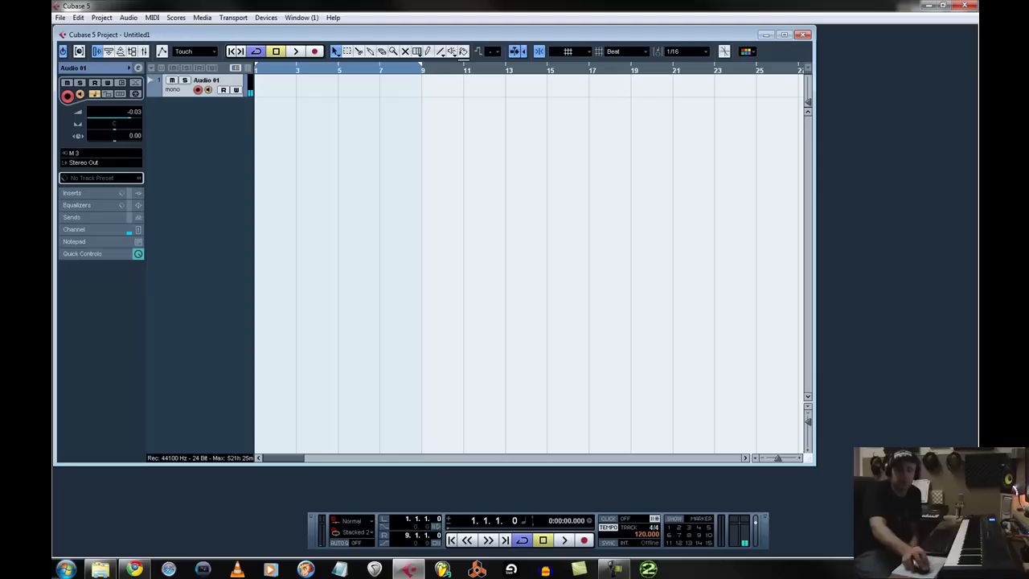